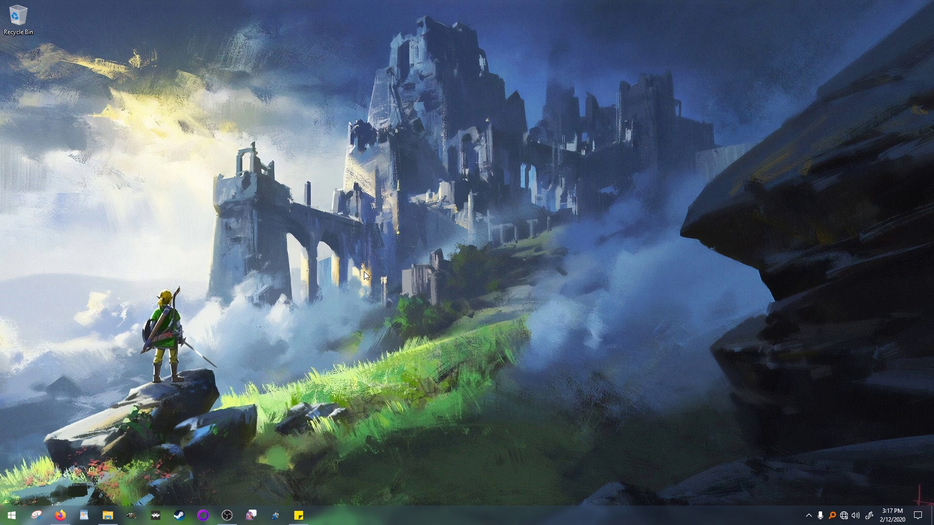
Load aliciagame.com in Firefox and go to its Download page listing both installers.
left_click(60, 516)
type("aliciagame.com/")
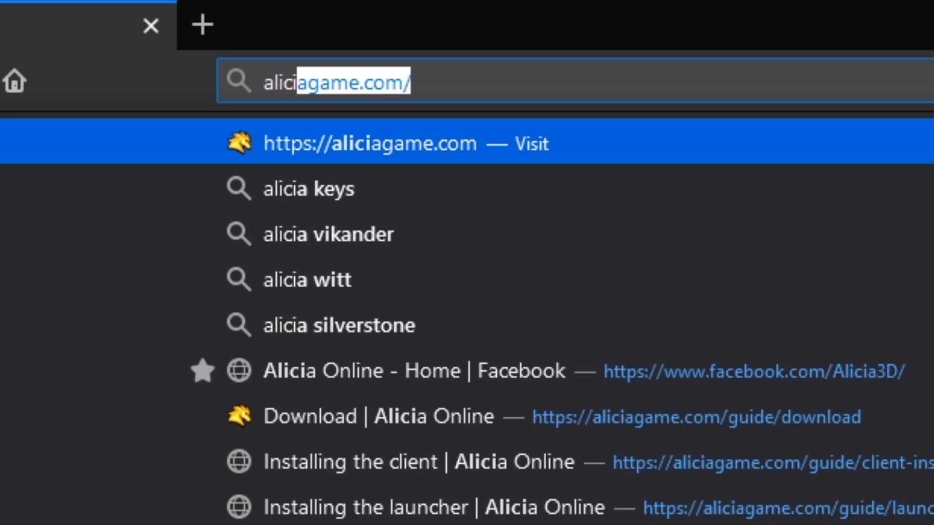
key("Return")
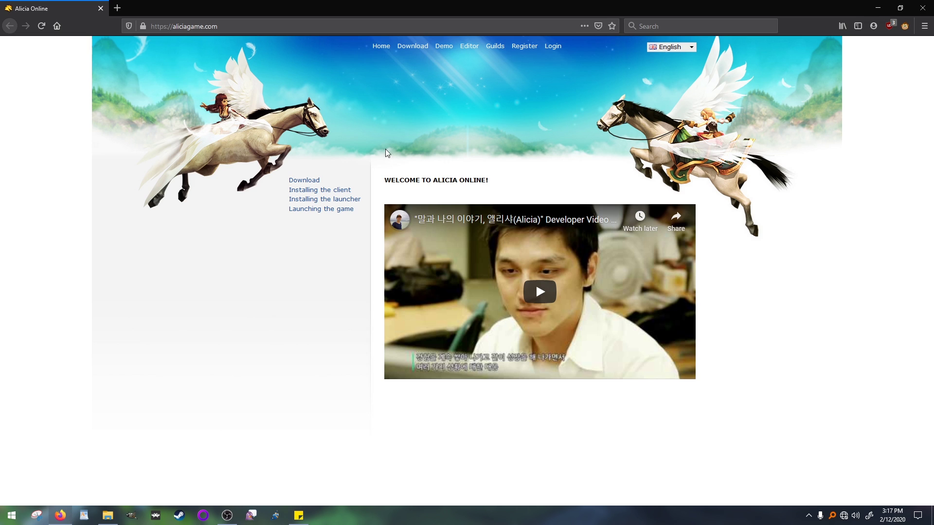
left_click(417, 47)
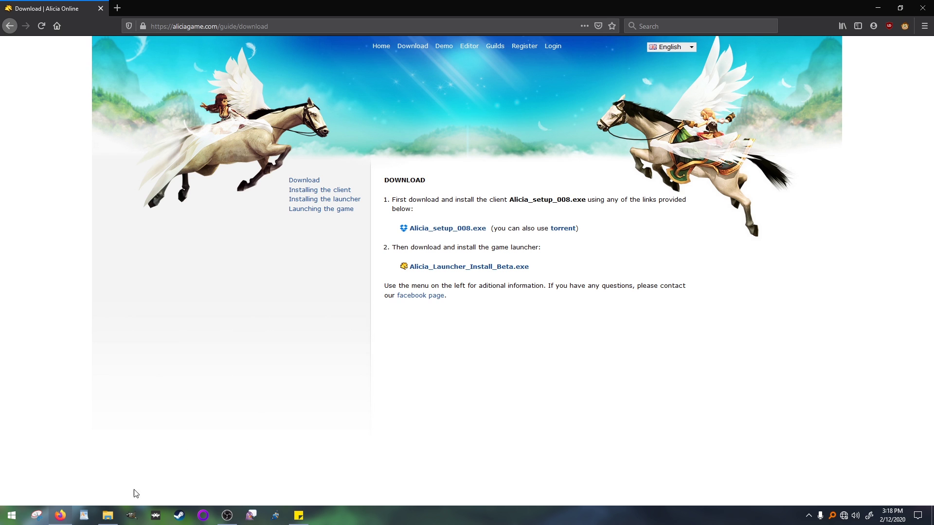
Open the D:\Games\Misc folder beside the 'Installing the client' guide, bringing the folder to front.
left_click(108, 515)
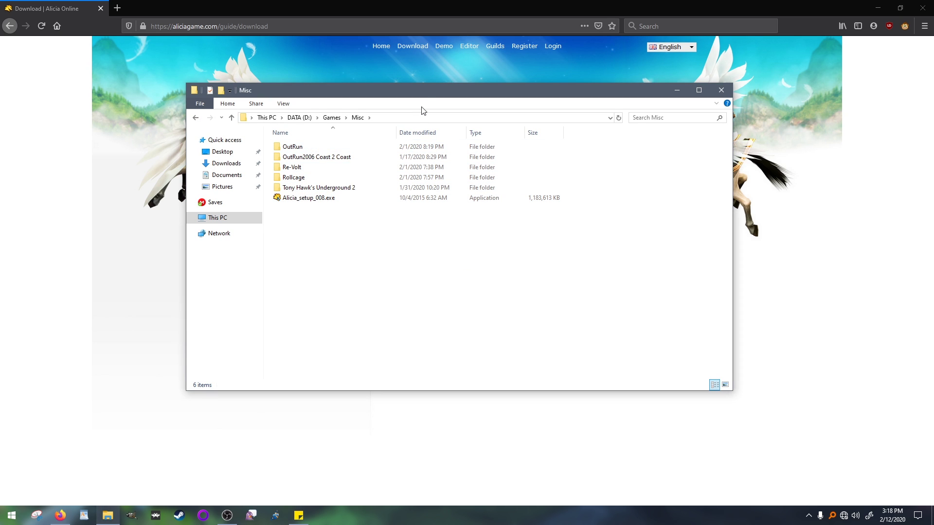
left_click_drag(424, 90, 446, 259)
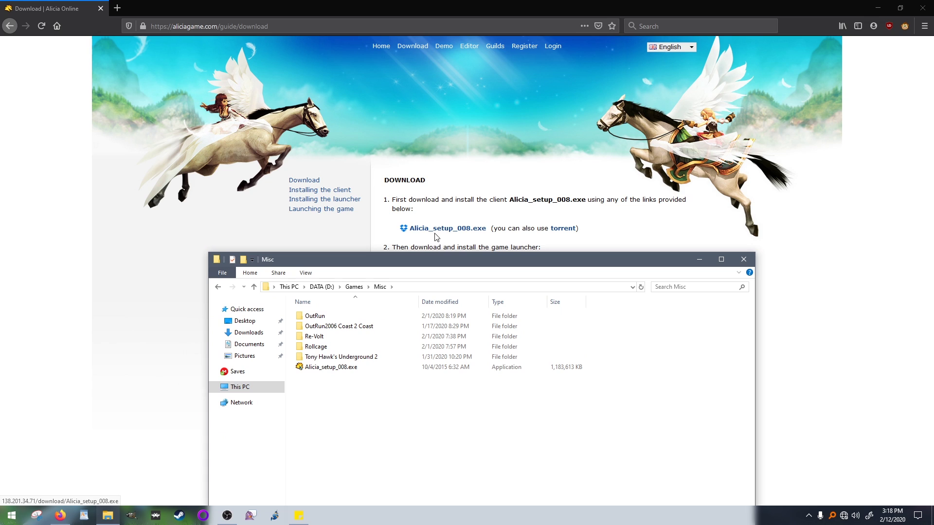
left_click(343, 192)
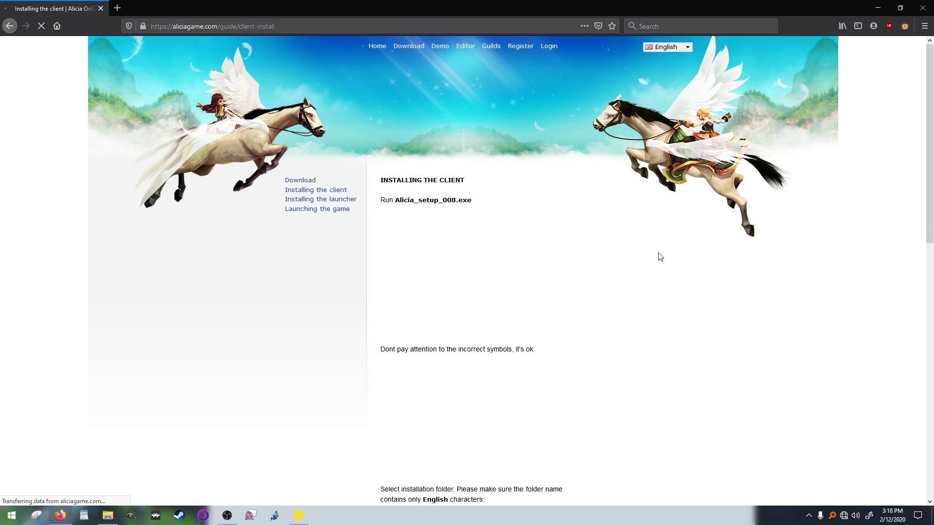
left_click_drag(930, 144, 931, 188)
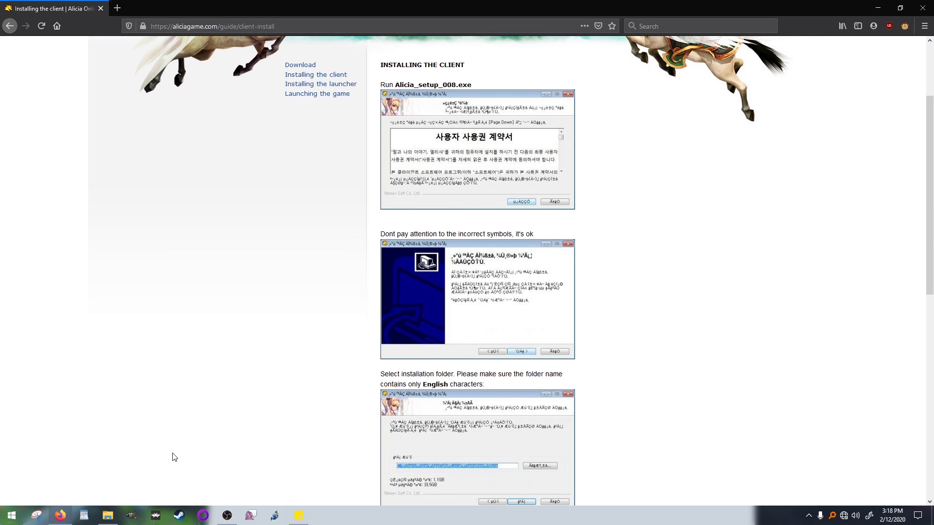
left_click(107, 515)
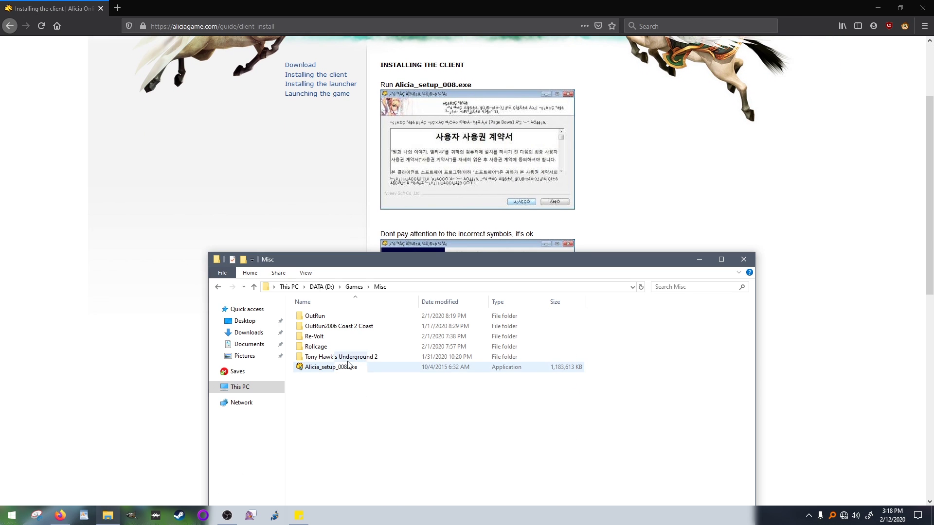
Launch Alicia_setup_008.exe, accept the licence agreement and continue past the welcome page.
double_click(321, 368)
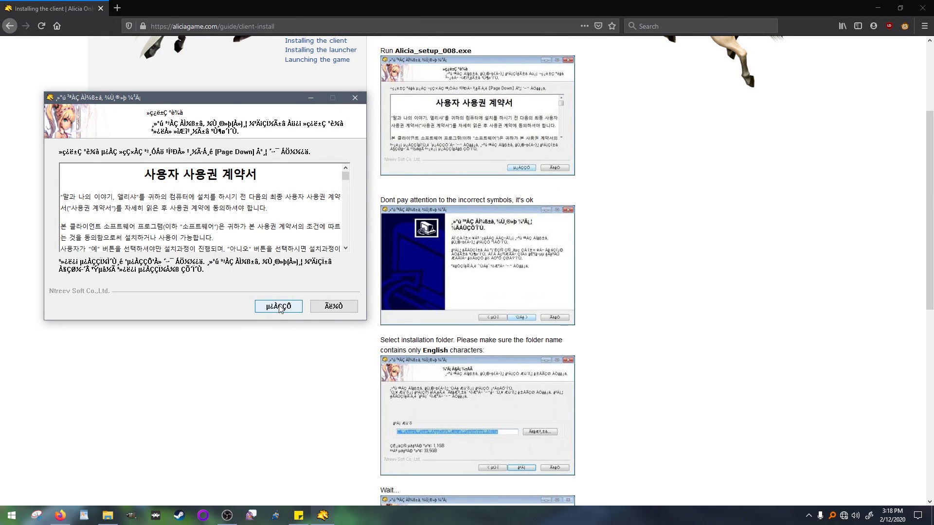
left_click(278, 307)
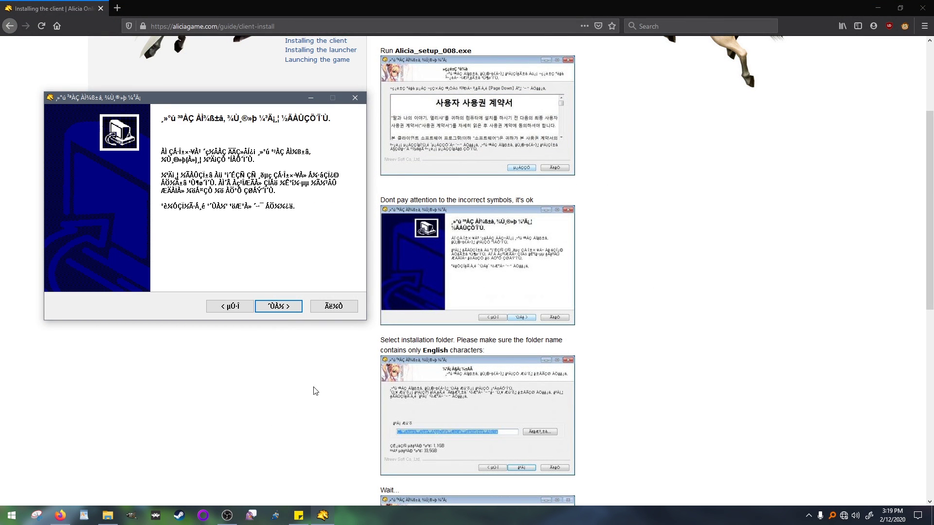
left_click(284, 308)
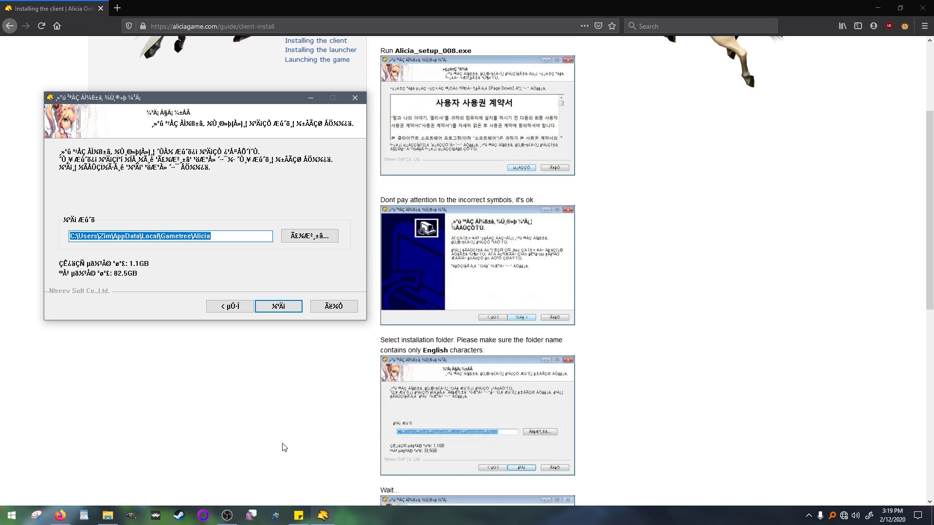
Browse to This PC > DATA (D:) > Games > Misc and confirm it as the install folder.
left_click(301, 243)
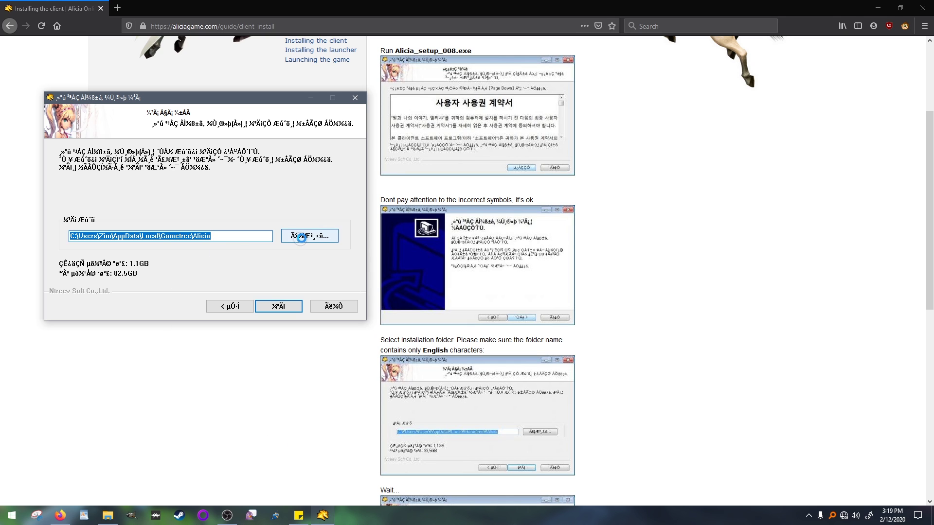
double_click(427, 251)
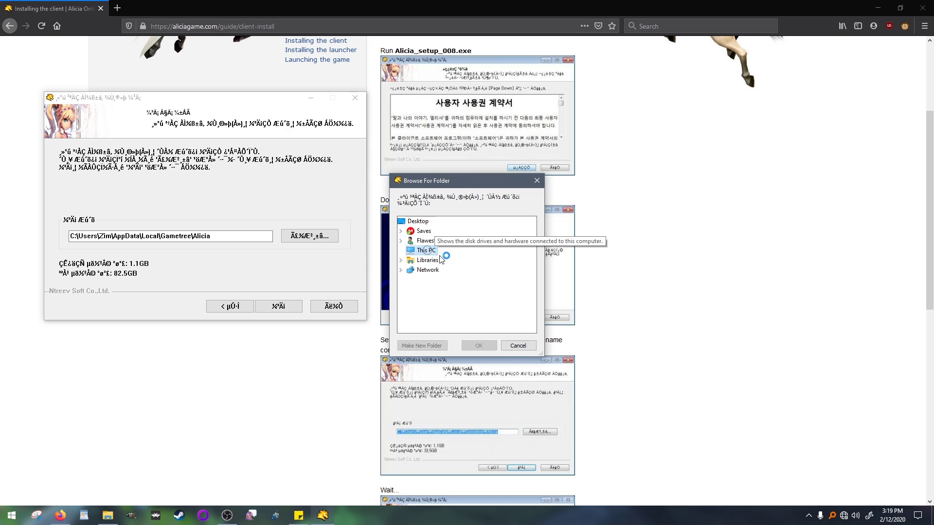
scroll(533, 277, "down", 1)
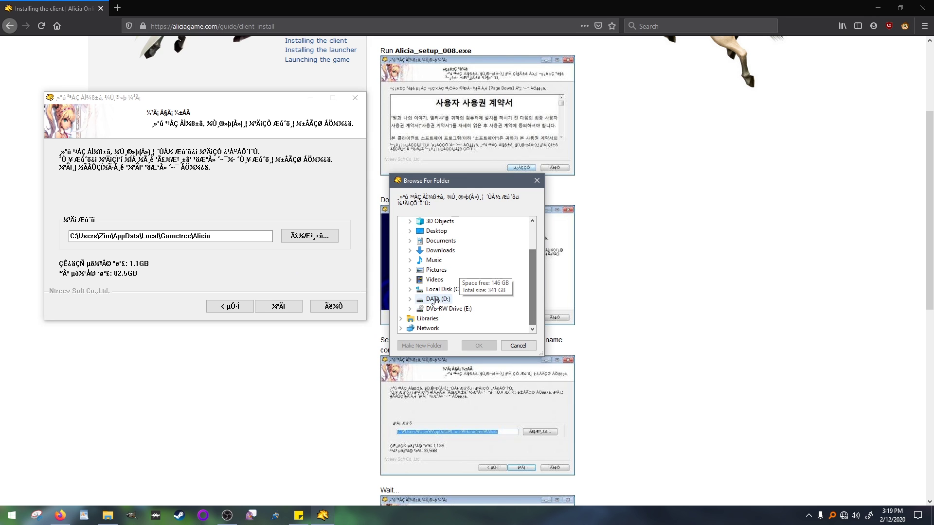
double_click(433, 307)
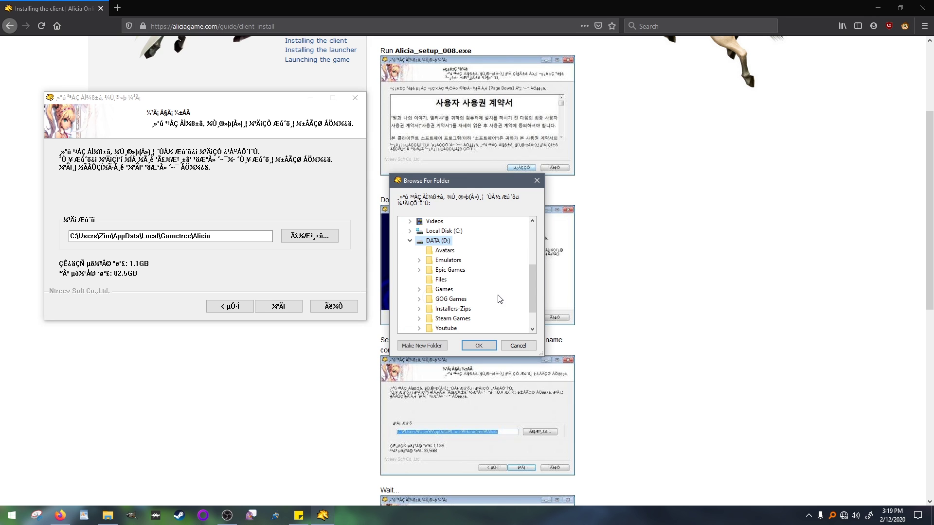
double_click(446, 290)
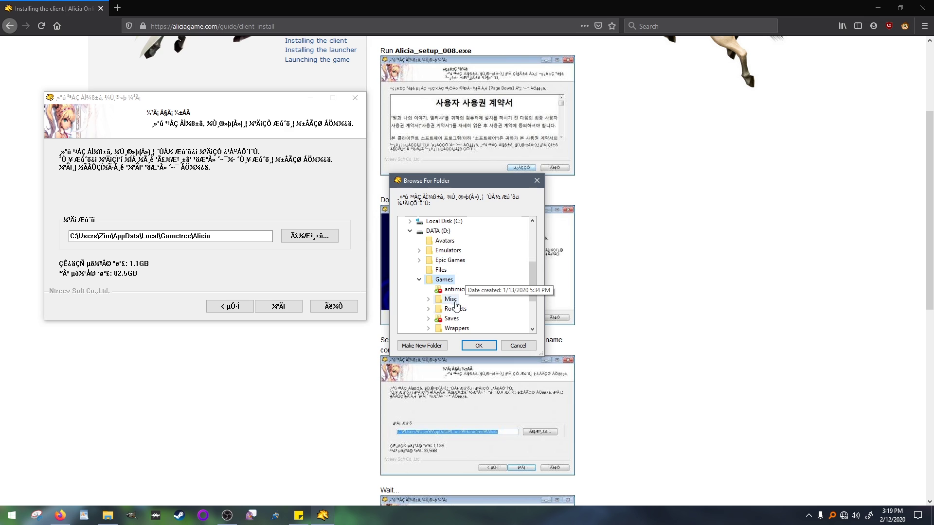
double_click(450, 299)
scroll(533, 302, "down", 3)
left_click_drag(533, 305, 539, 289)
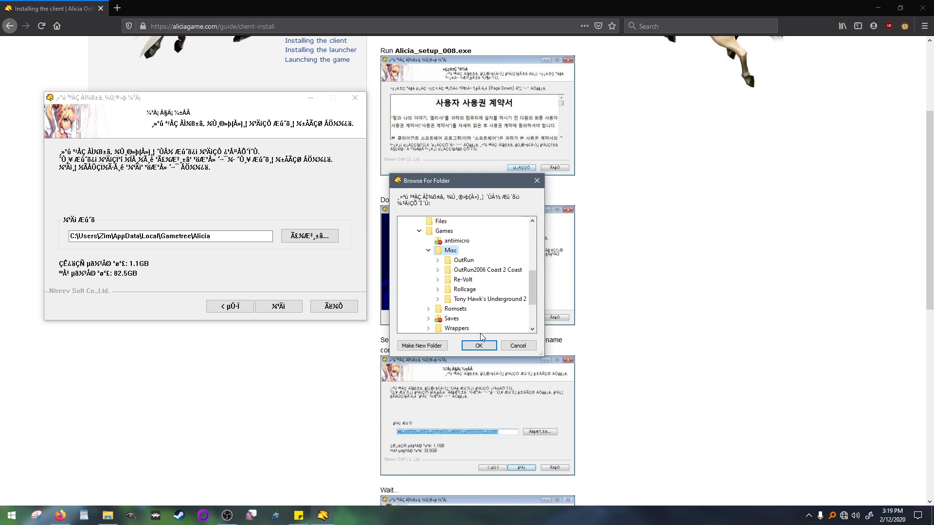
left_click(480, 346)
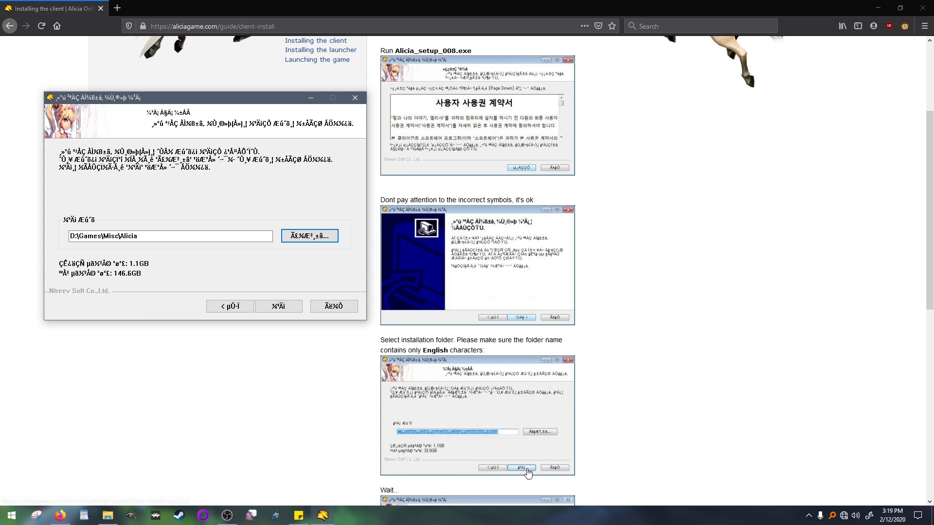
Install the Alicia client into D:\Games\Misc\Alicia and finish the setup.
left_click(287, 310)
scroll(367, 432, "down", 9)
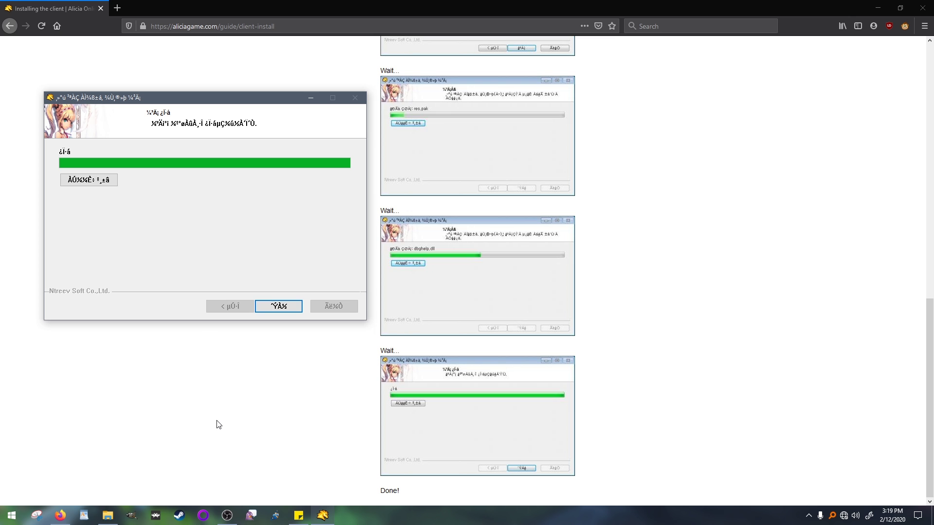
left_click(275, 306)
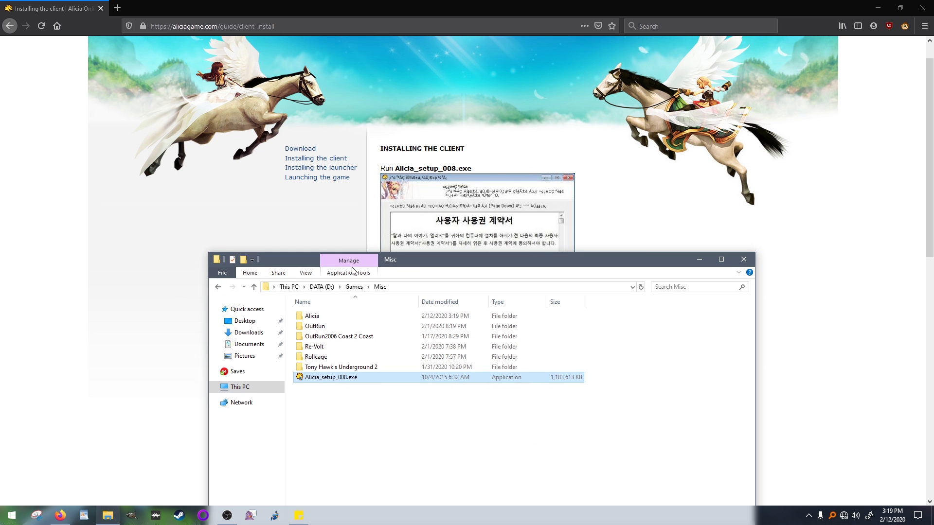
Check the new Alicia folder, then run Alicia_Launcher_Install_Beta.exe from Games-Related.
left_click_drag(412, 258, 414, 200)
double_click(321, 258)
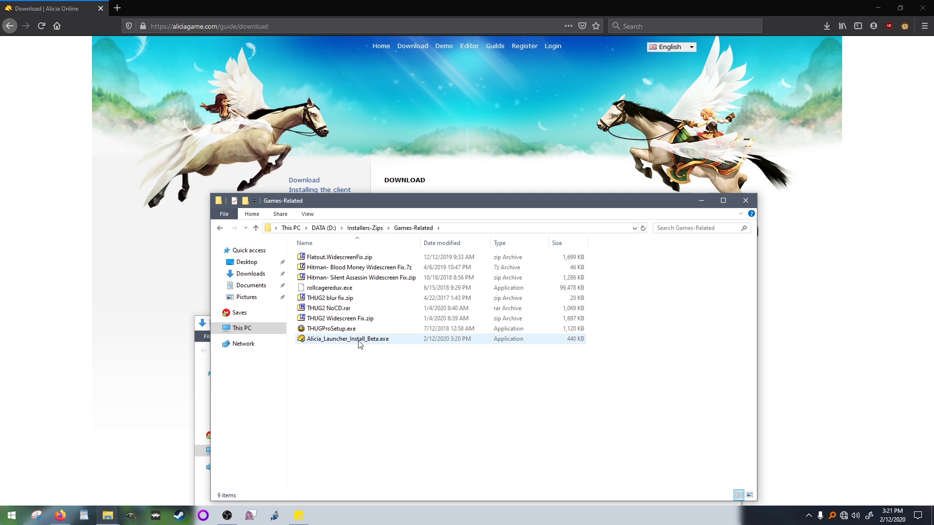
double_click(360, 341)
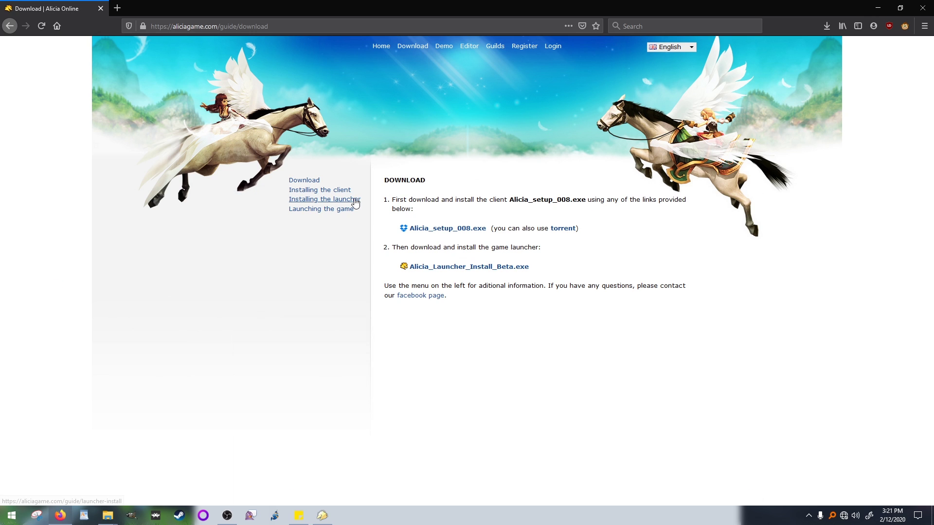
Open the 'Installing the launcher' guide and start installing the Alicia launcher.
left_click(353, 201)
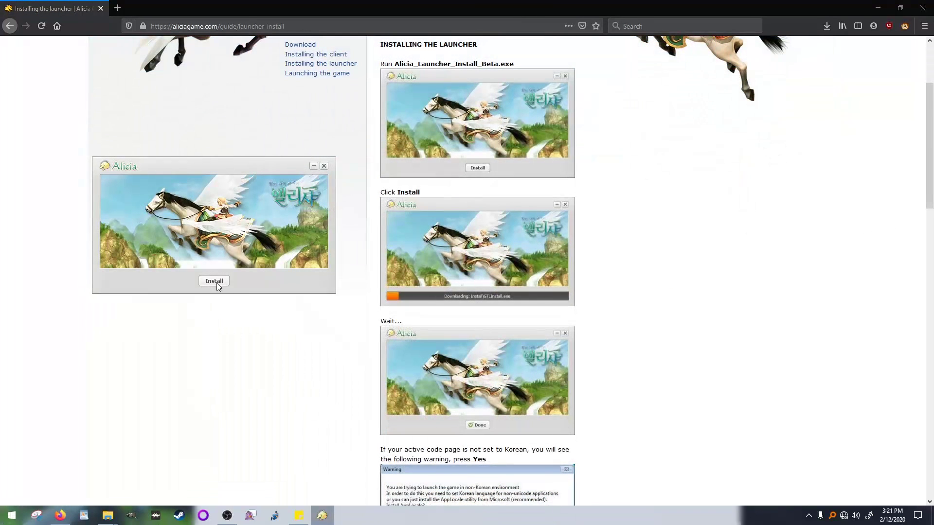
left_click(215, 281)
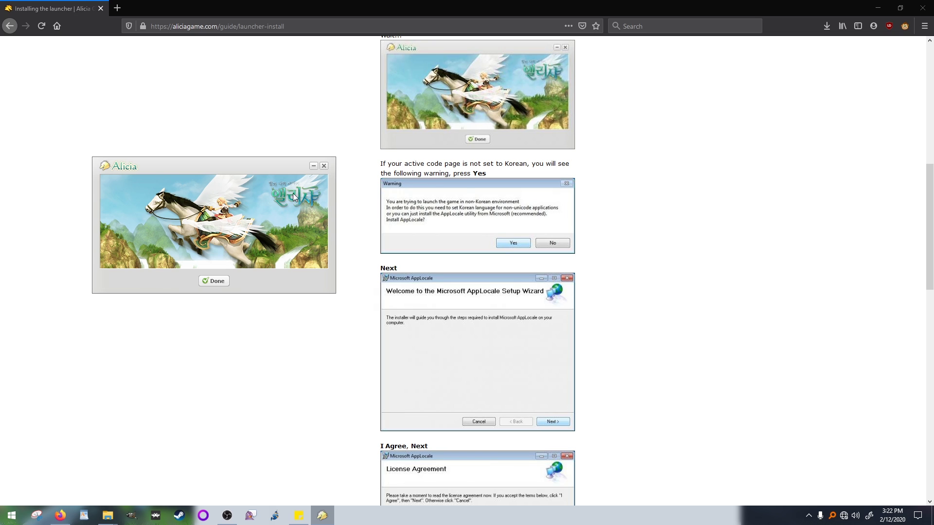
left_click(219, 284)
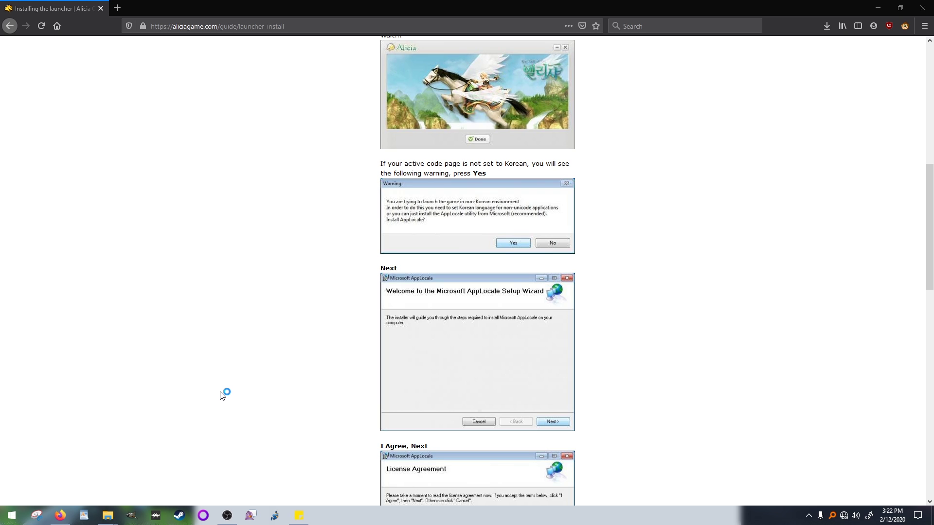
left_click_drag(930, 224, 887, 443)
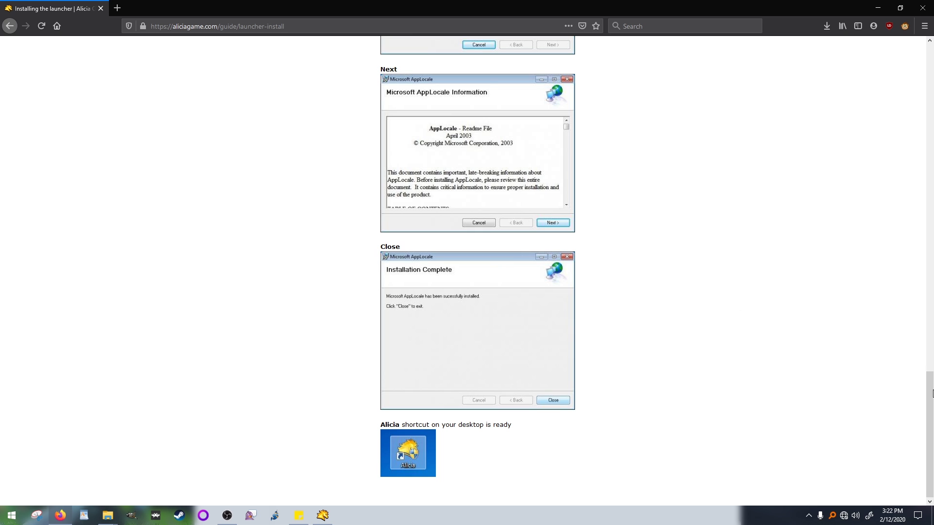
left_click_drag(932, 412, 932, 222)
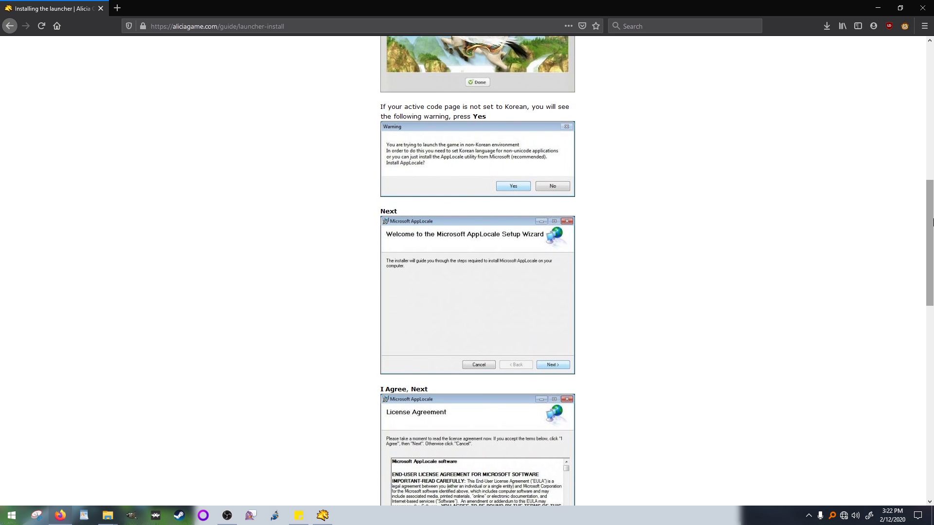
Minimize Firefox and both Explorer windows to reveal the Alicia login, moving through ID and password fields.
left_click(881, 6)
left_click(694, 206)
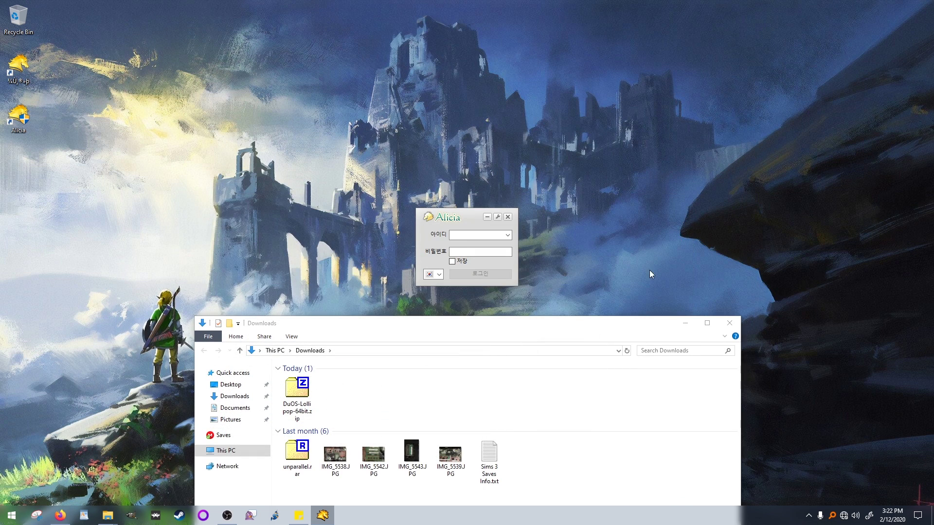
left_click(683, 325)
left_click(479, 235)
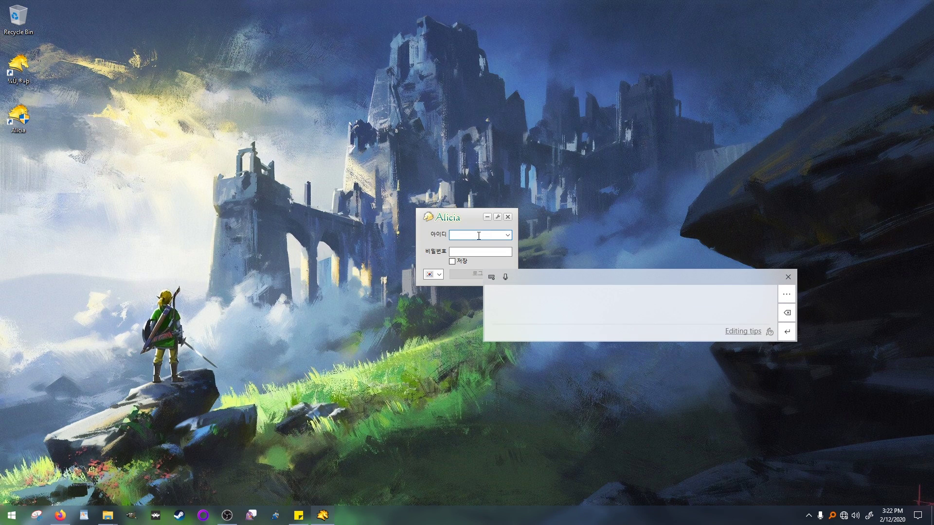
key("Tab")
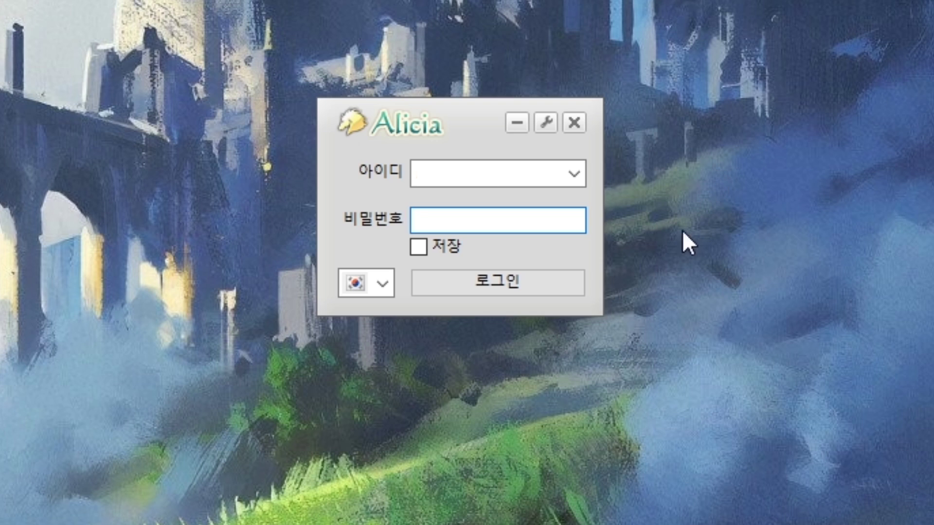
Switch the login language to English via the UK flag and attempt to log in.
left_click(383, 287)
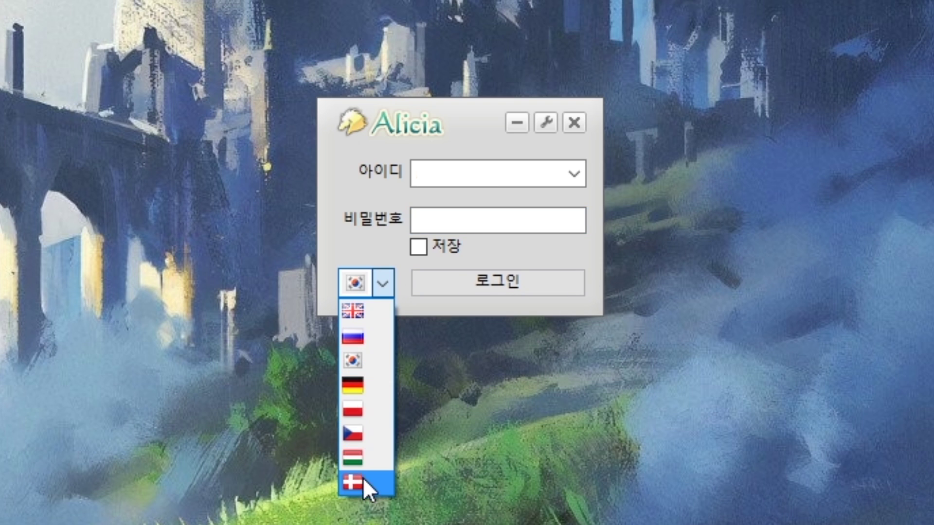
left_click(368, 314)
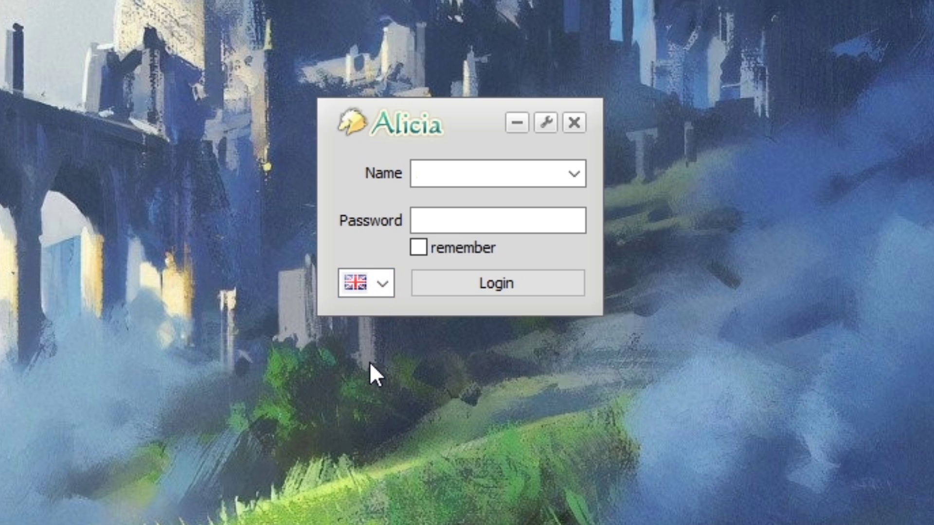
left_click(383, 281)
left_click(375, 308)
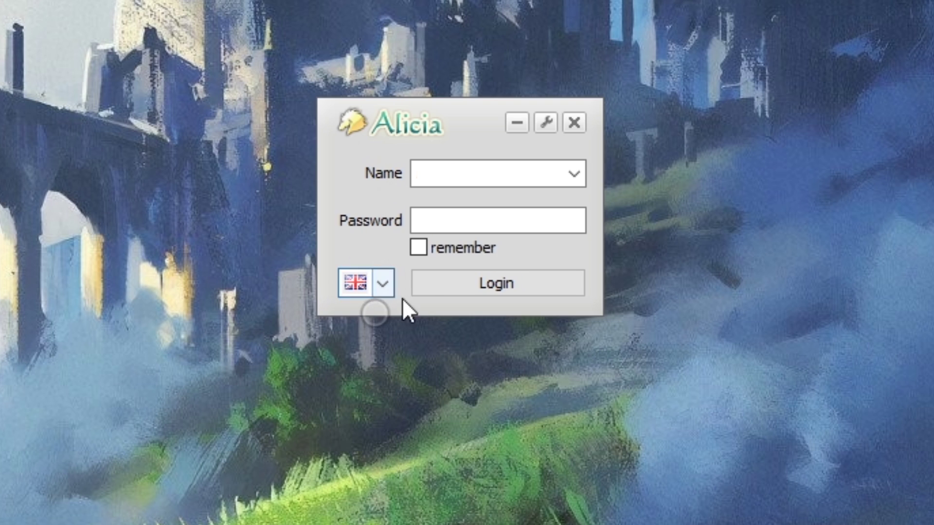
left_click(503, 292)
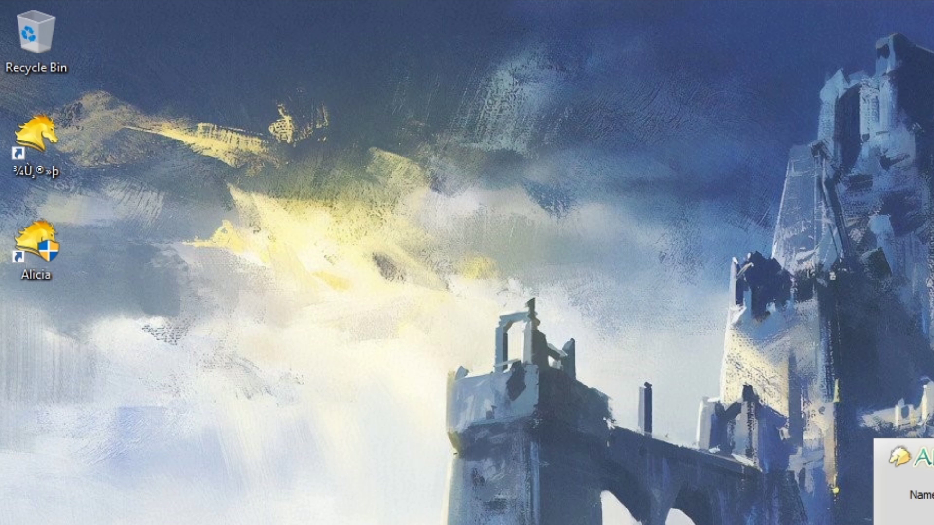
Delete the garbled-name desktop shortcut by dropping it onto the Recycle Bin.
left_click_drag(32, 145, 35, 34)
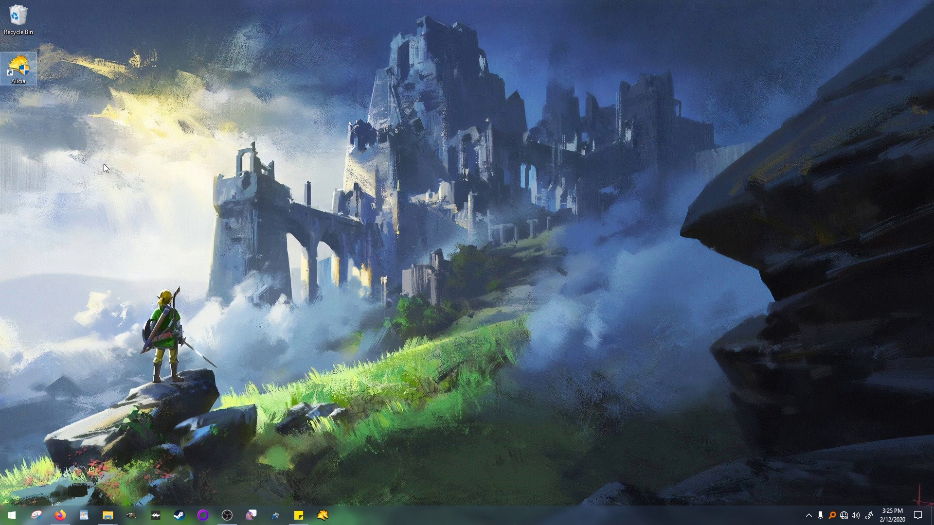
Remove the Alicia desktop shortcut, keep its taskbar icon after Sticky Notes, and launch Alicia from it.
mouse_move(18, 68)
left_mouse_down()
mouse_move(20, 22)
mouse_move(18, 66)
left_mouse_up()
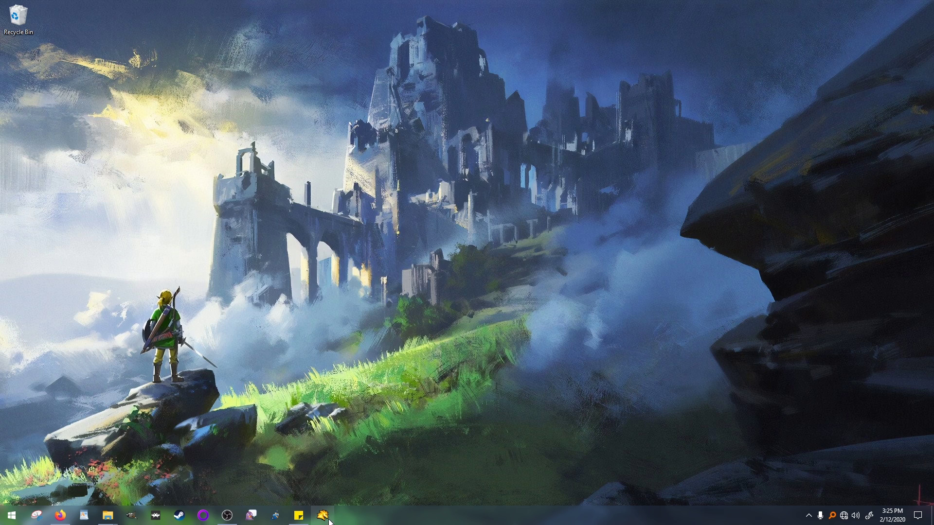
left_click_drag(327, 520, 299, 517)
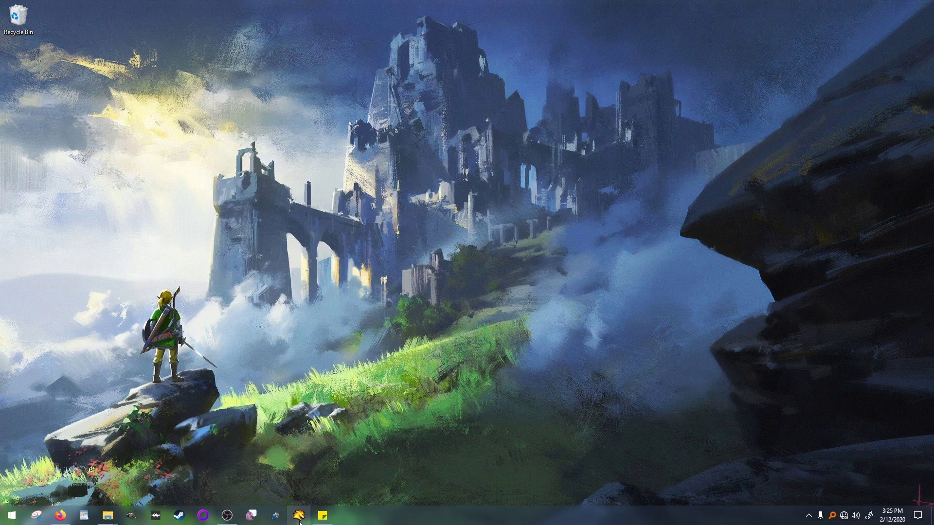
mouse_move(66, 513)
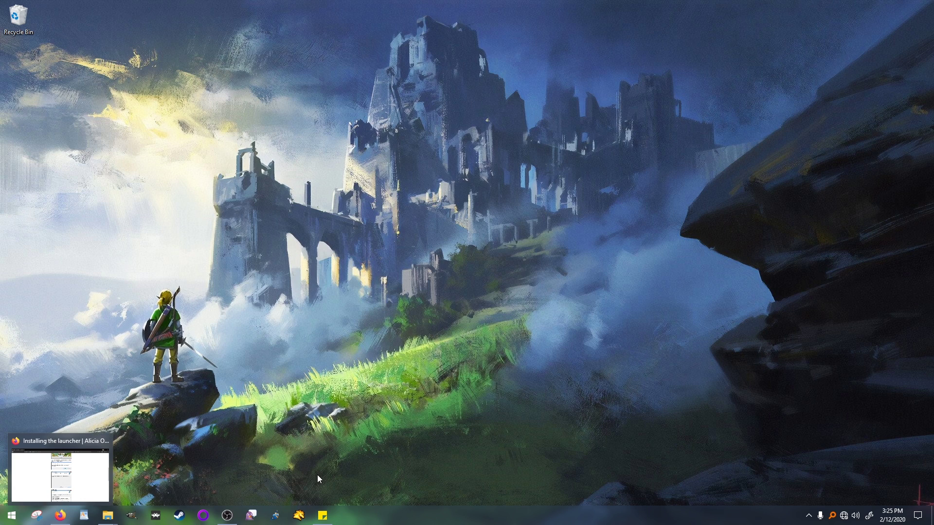
left_click_drag(299, 516, 324, 515)
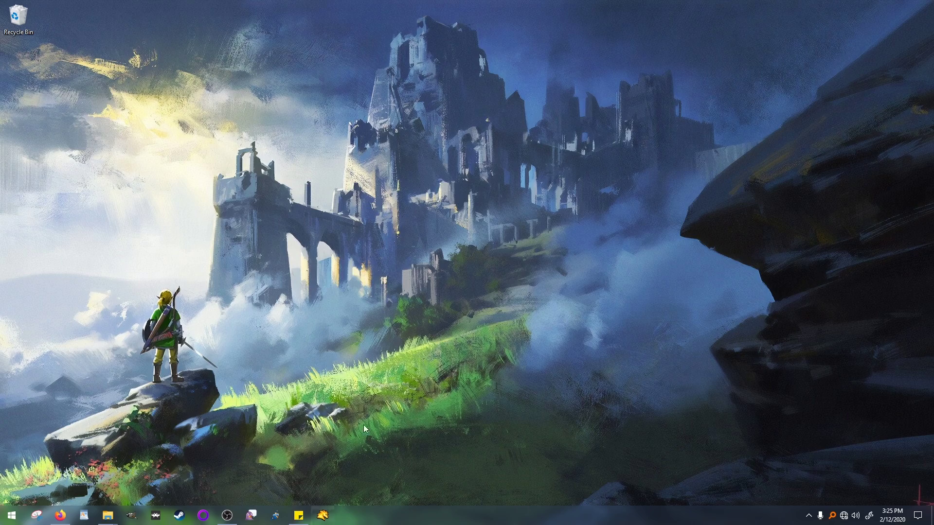
left_click(323, 515)
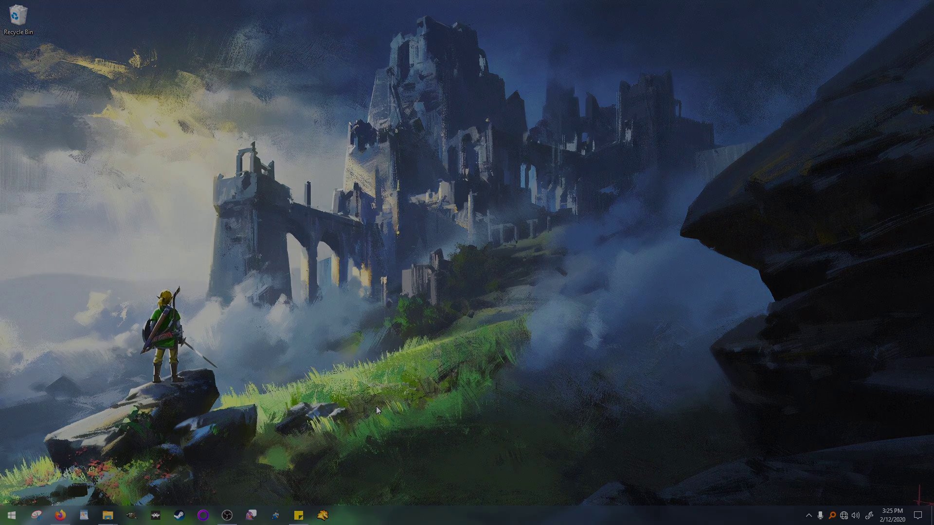